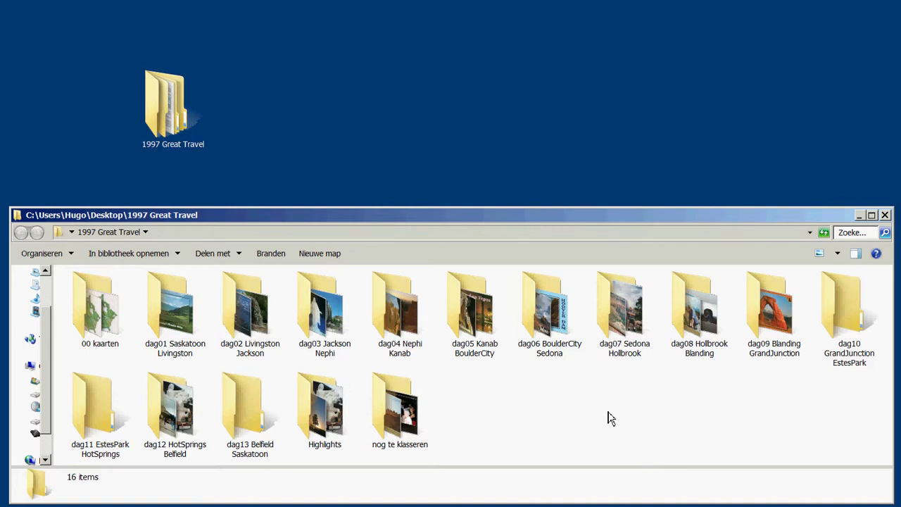
- Close the open folder window and compress the desktop folder 1997 Great Travel into a zip archive
left_click(886, 216)
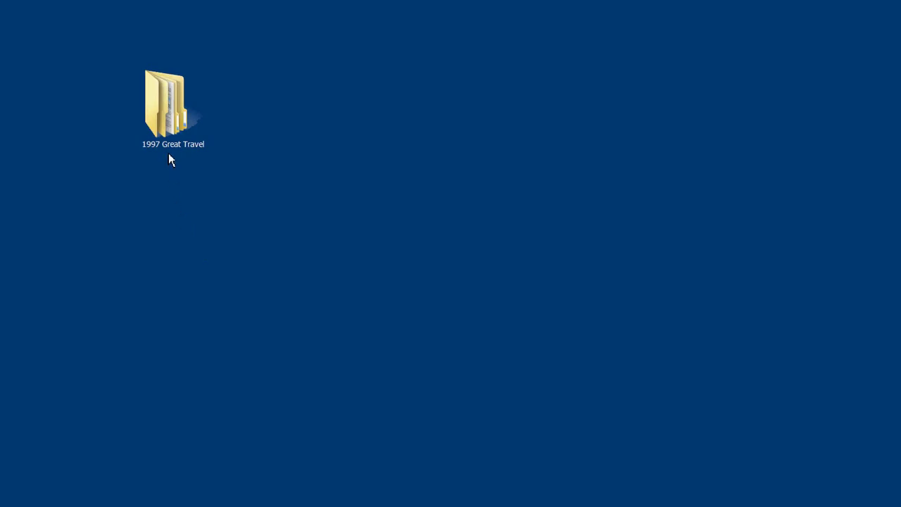
mouse_move(168, 118)
right_click(167, 109)
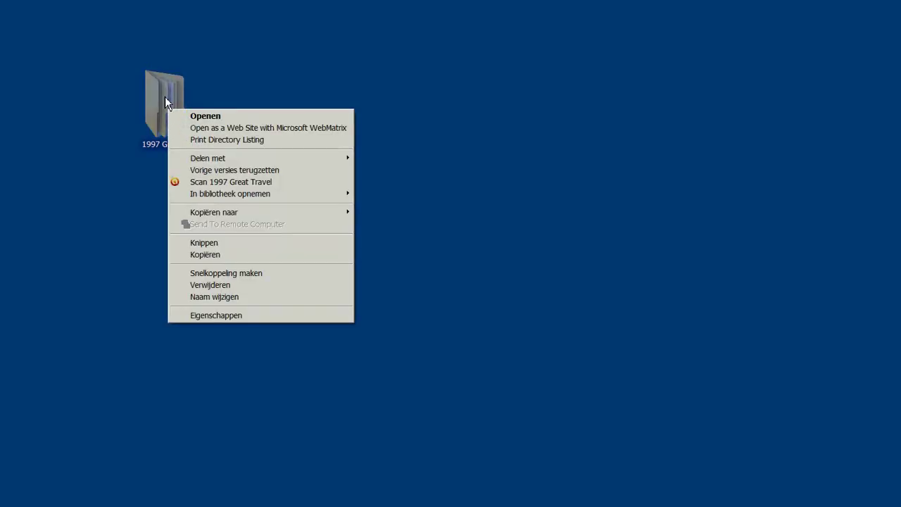
mouse_move(200, 217)
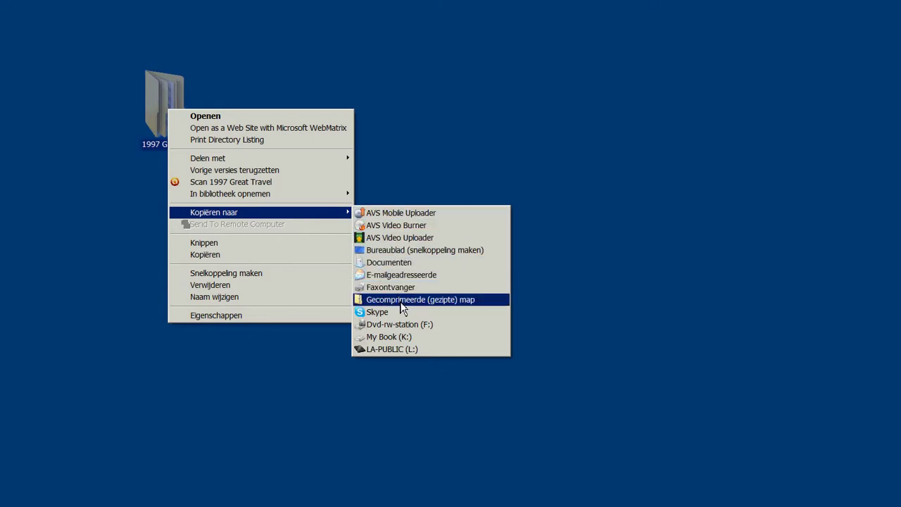
left_click(403, 300)
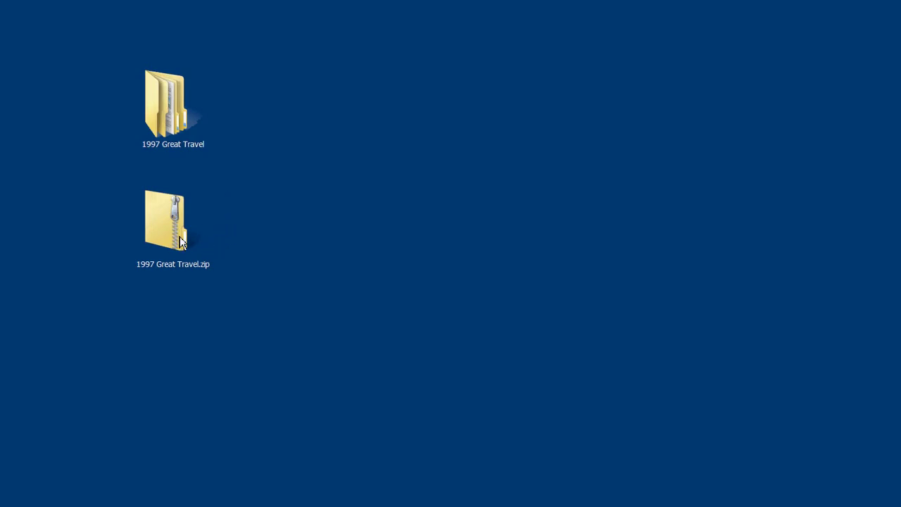
mouse_move(176, 239)
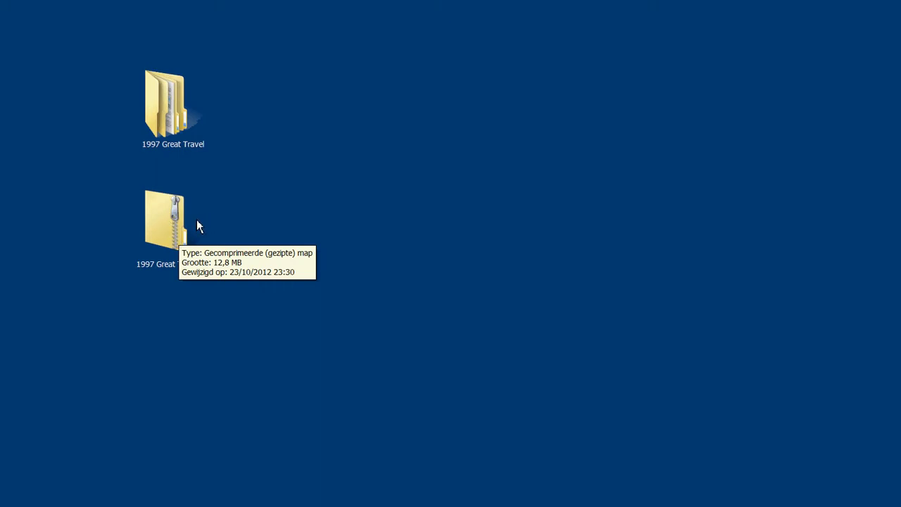
left_click(216, 225)
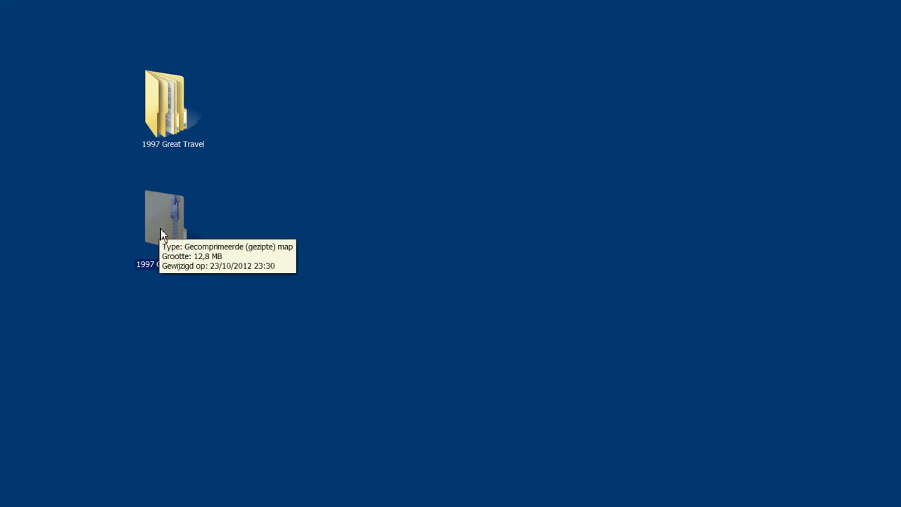
left_click(304, 236)
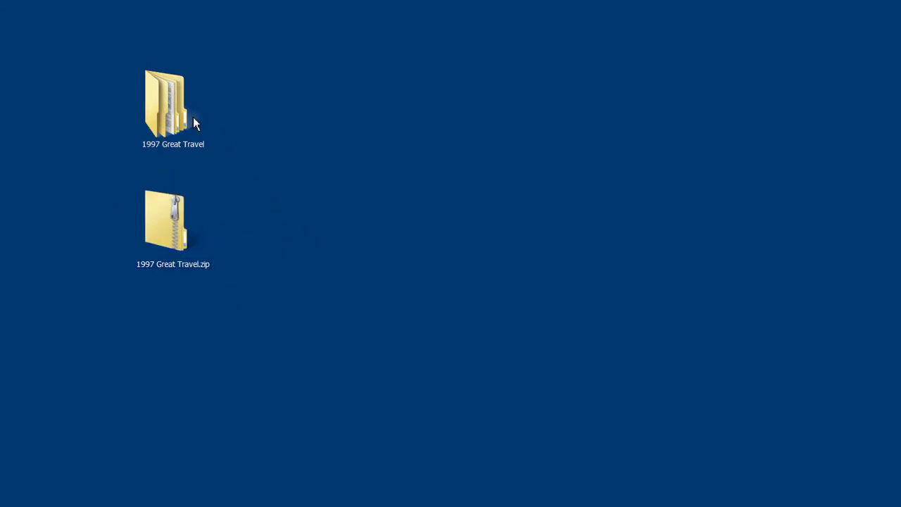
- Delete the original 1997 Great Travel folder and move 1997 Great Travel.zip to the opposite side of the desktop
left_click(173, 105)
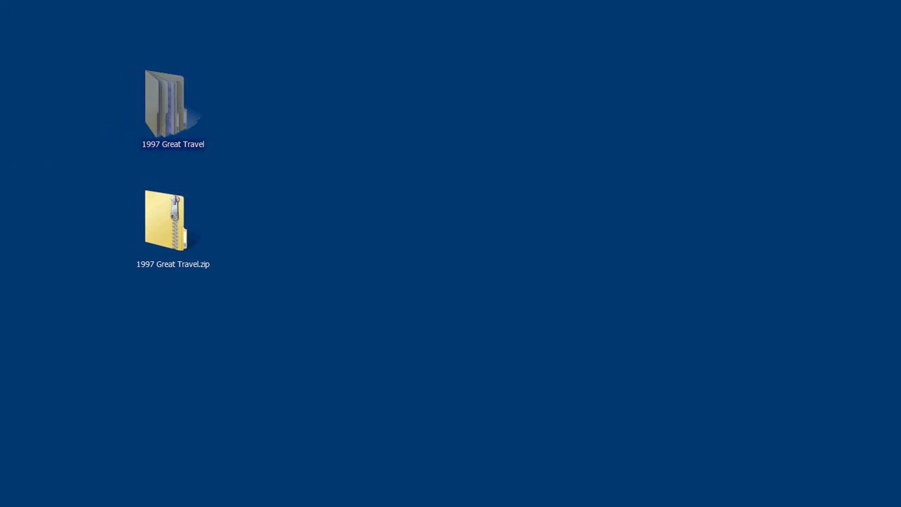
key("Delete")
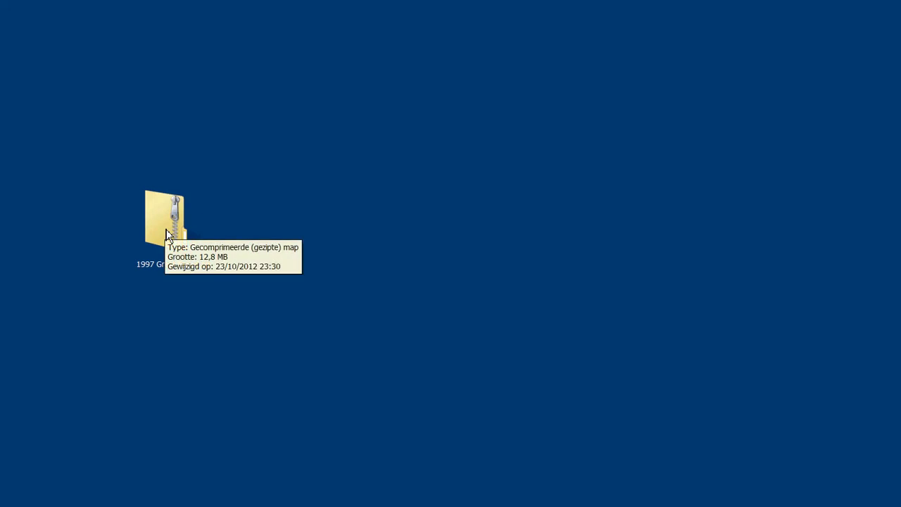
left_click(169, 234)
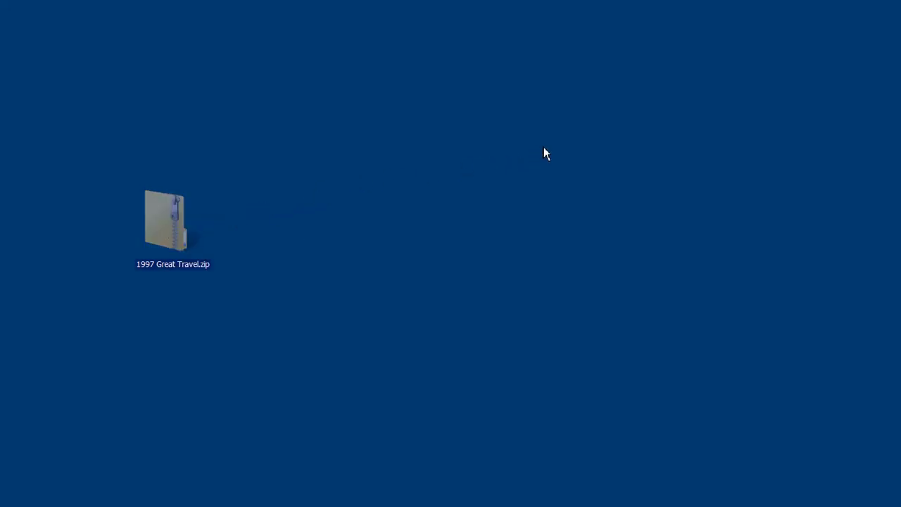
left_click_drag(631, 124, 633, 121)
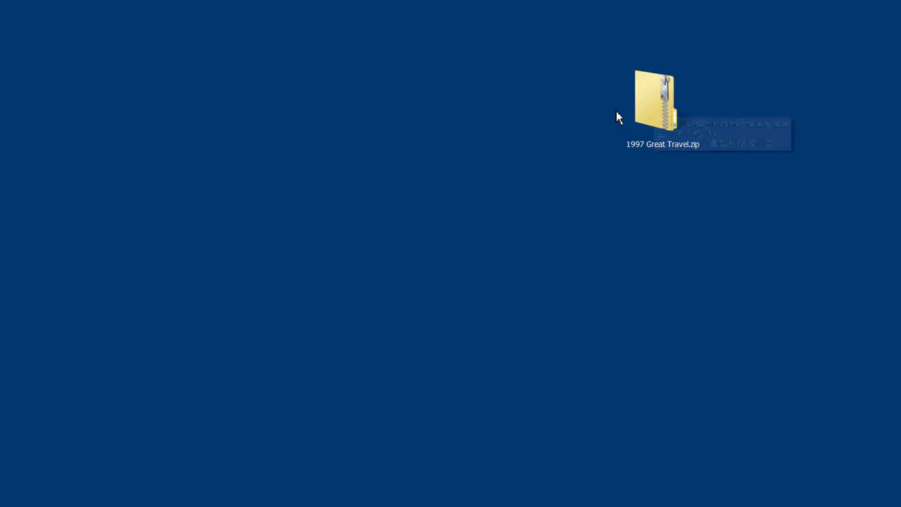
- Extract all of 1997 Great Travel.zip into the proposed desktop folder 1997 Great Travel, showing the extracted files when finished
right_click(662, 108)
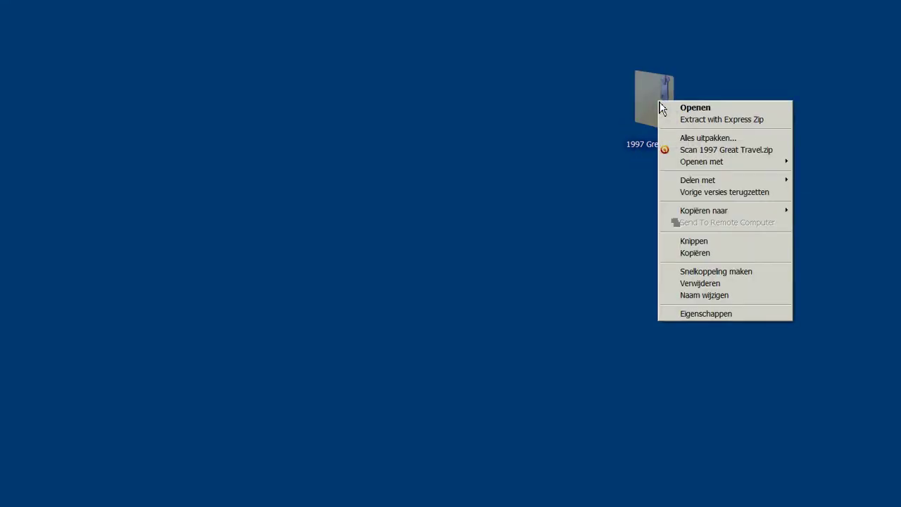
left_click(705, 139)
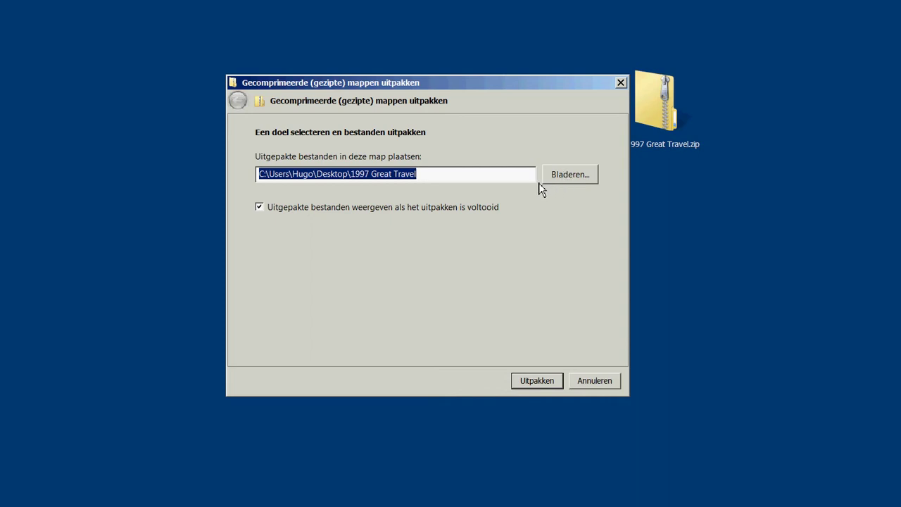
left_click(538, 383)
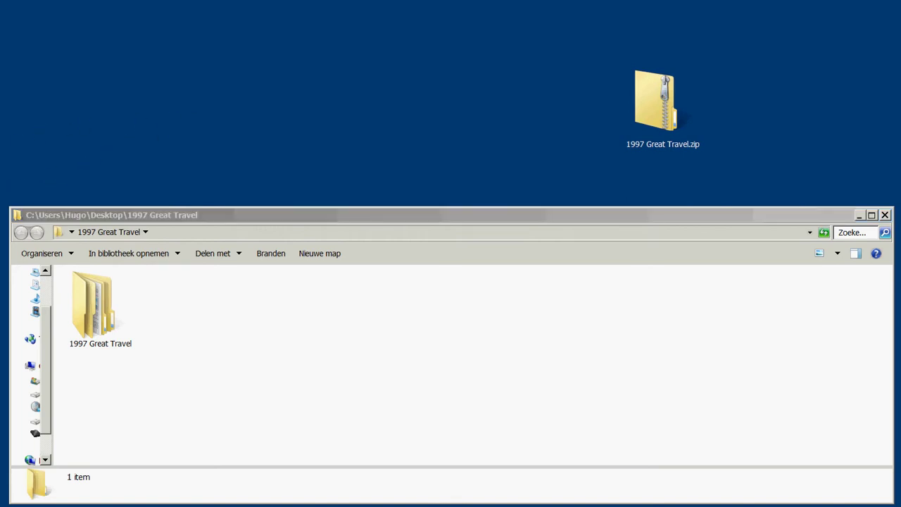
- Paste the Reizen folder onto the desktop and move the extracted inner 1997 Great Travel folder into it
key("ctrl+v")
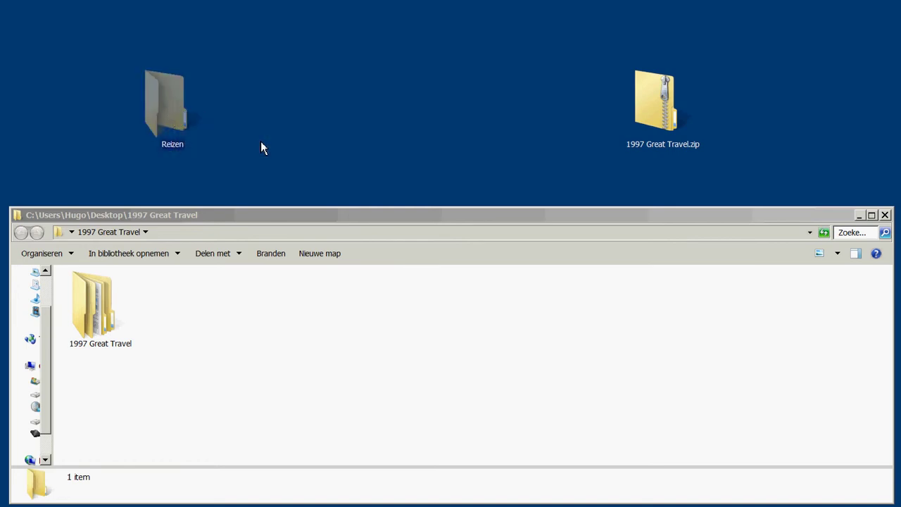
left_click(98, 322)
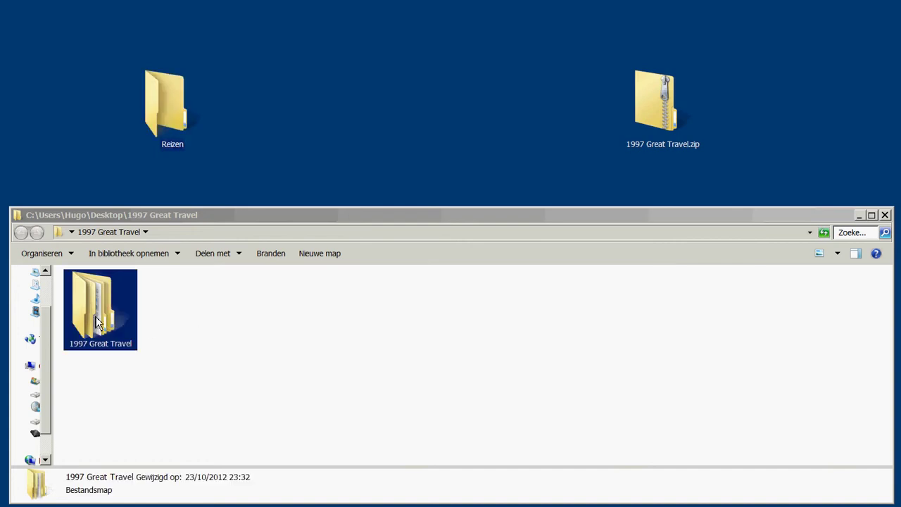
left_click_drag(171, 124, 169, 121)
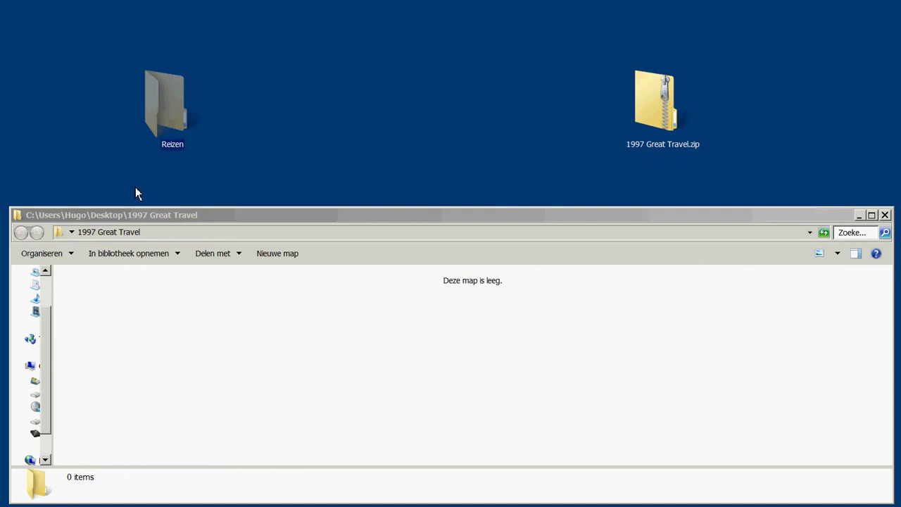
- Close the emptied 1997 Great Travel folder window and delete 1997 Great Travel.zip from the desktop
left_click(885, 215)
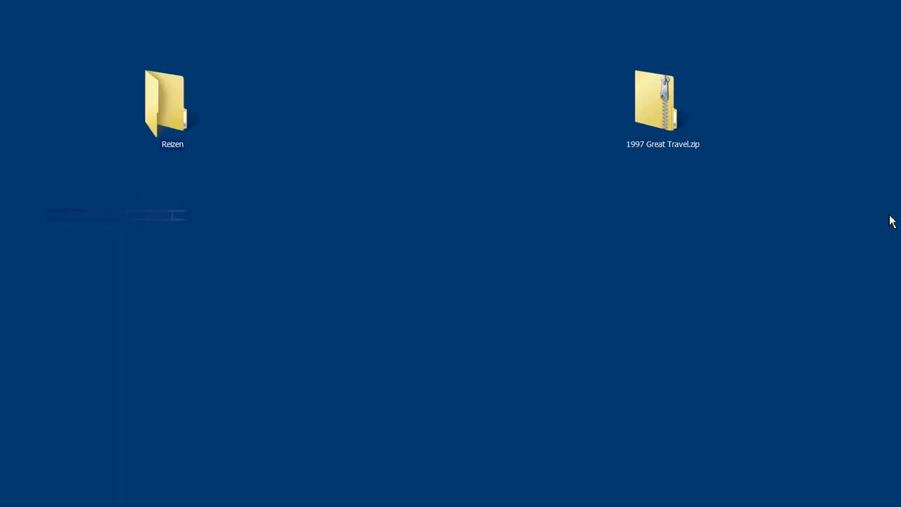
left_click(650, 104)
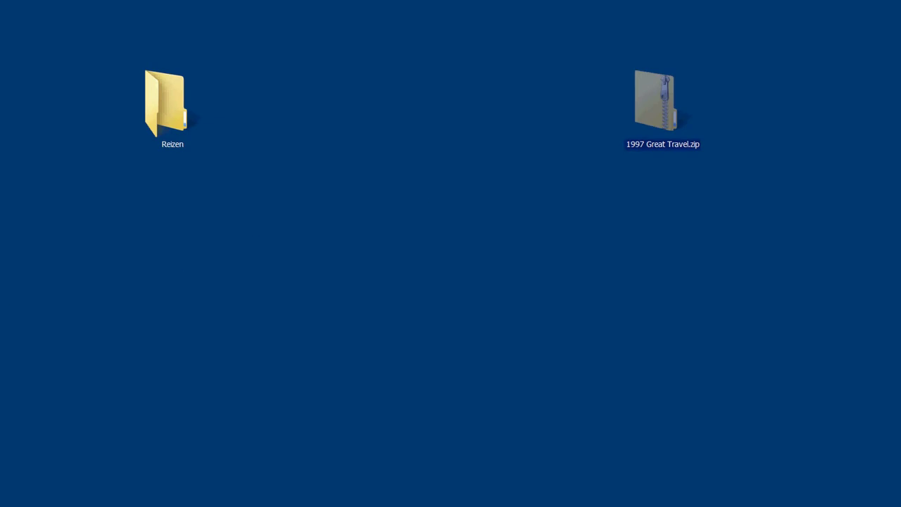
key("Delete")
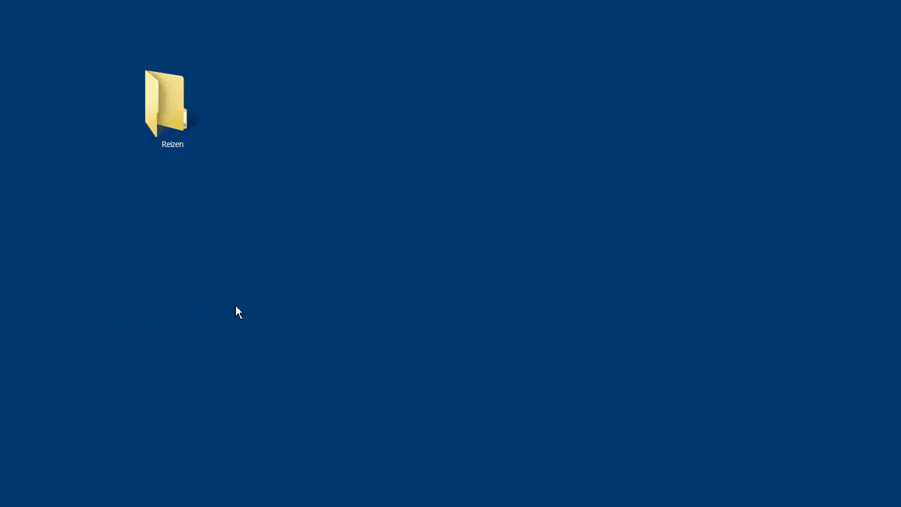
- Open the 1997 Great Travel folder inside Reizen and display its subfolders as large icons
double_click(167, 110)
left_click(106, 295)
double_click(107, 299)
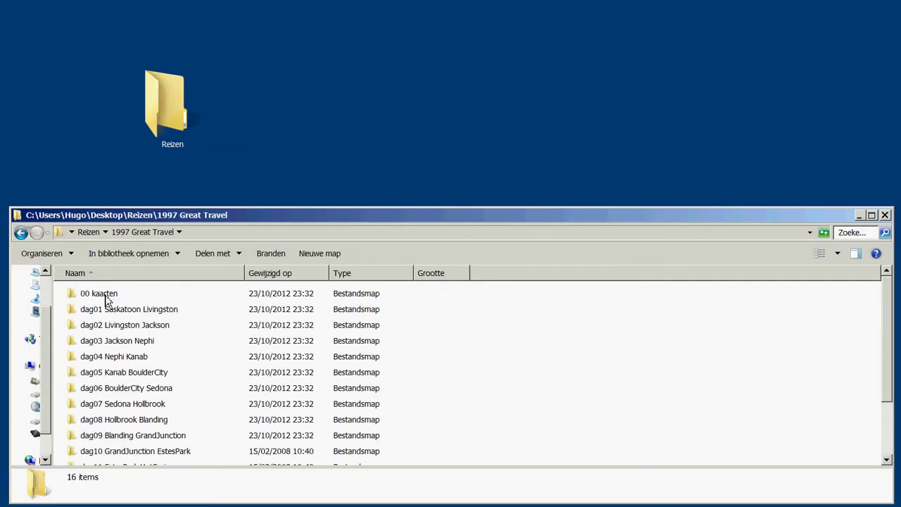
left_click(838, 255)
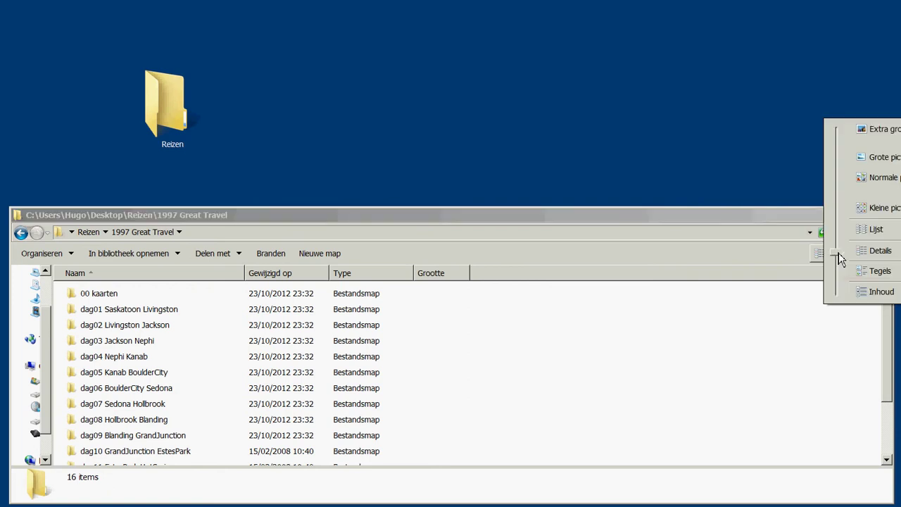
left_click(883, 163)
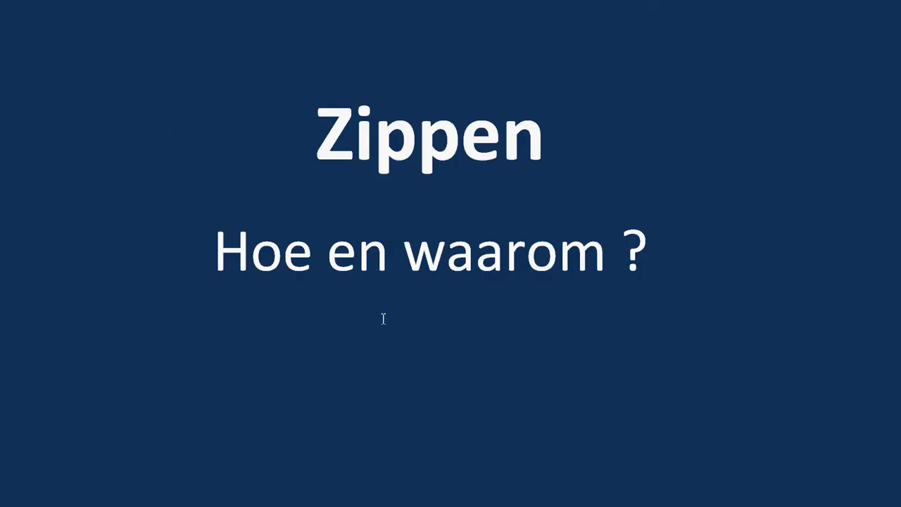
- Add "Comprimeren" and "met behoud van mappenstructuur" as two lines below "Hoe en waarom ?" in the title document, removing the surplus blank lines
left_click(664, 261)
key("Return")
key("Return")
key("Return")
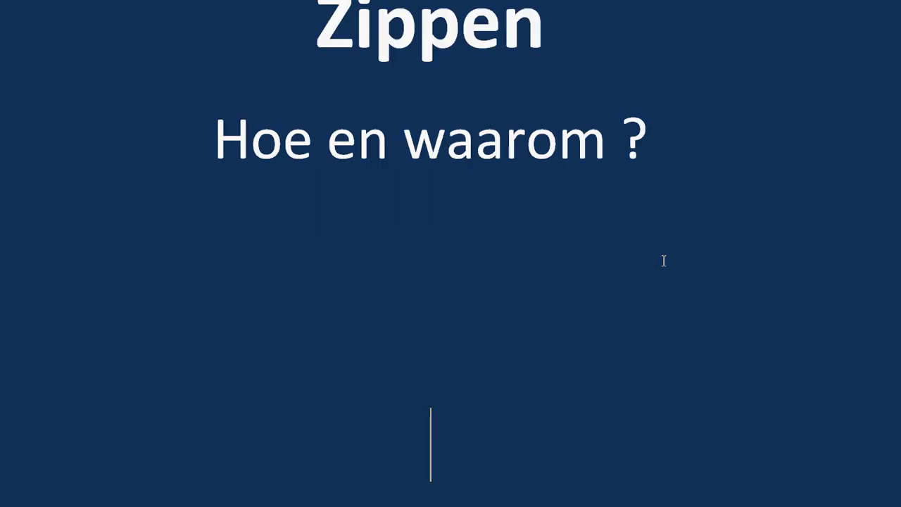
type("Comprimeren met behoud van mappenstructuur")
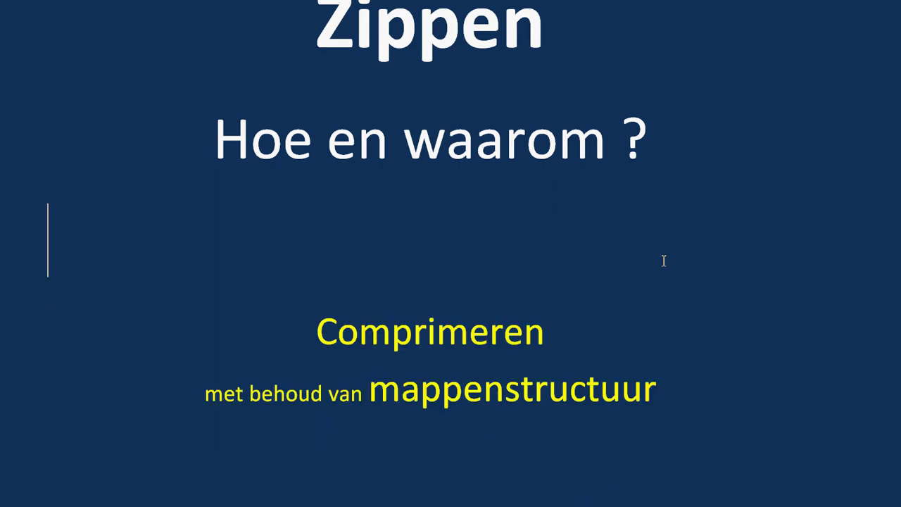
key("BackSpace")
key("BackSpace")
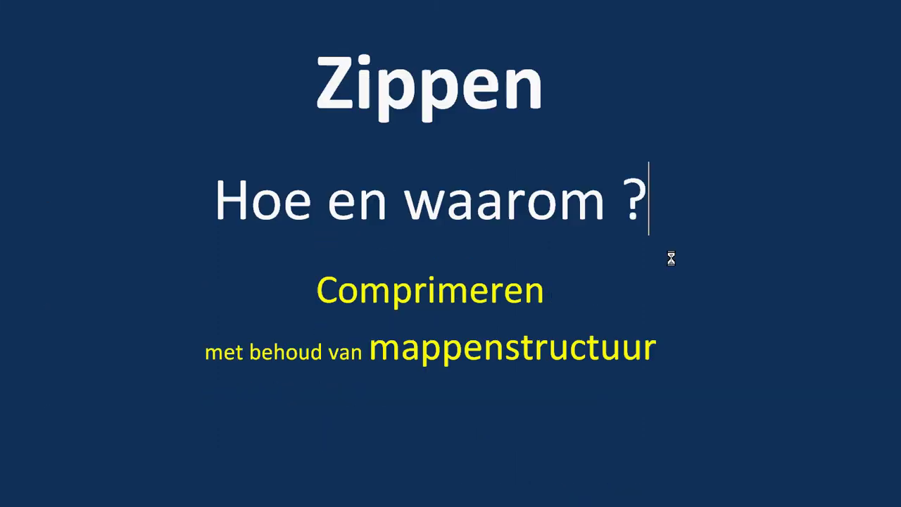